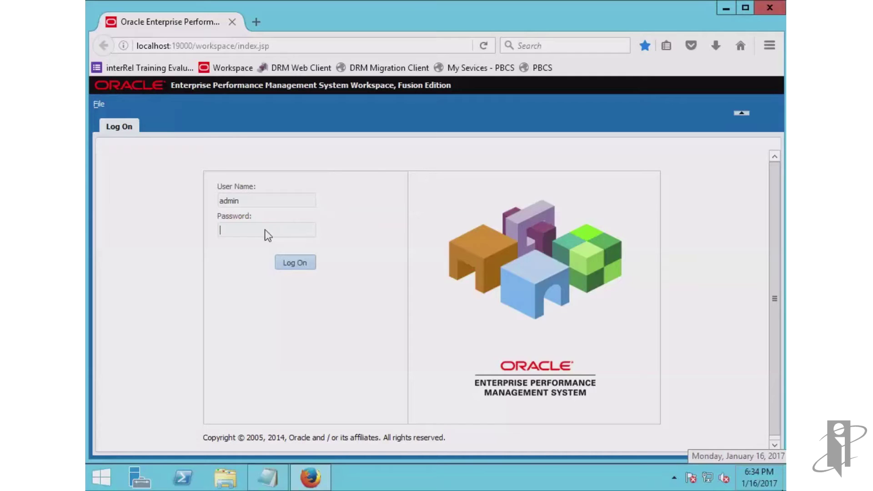
# Log into EPM Workspace as admin and open the Shared Services Console via Navigate > Administer.
pyautogui.write('•')
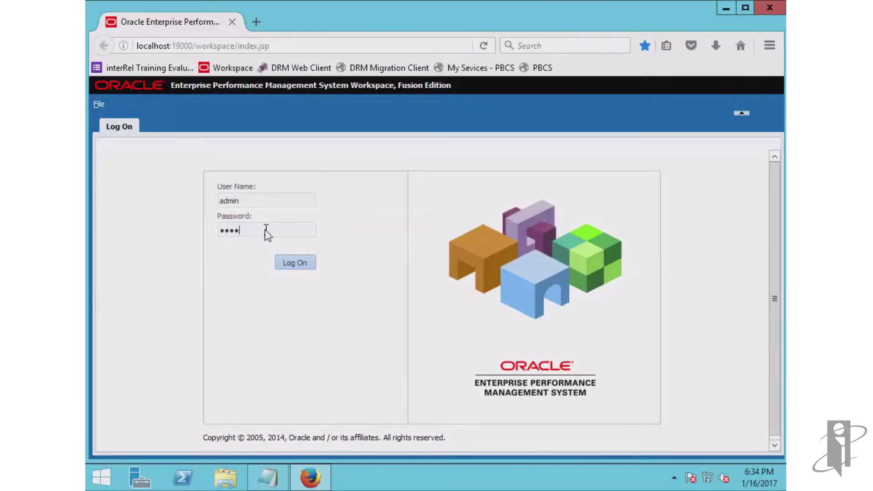
pyautogui.write('••••')
pyautogui.press('Return')
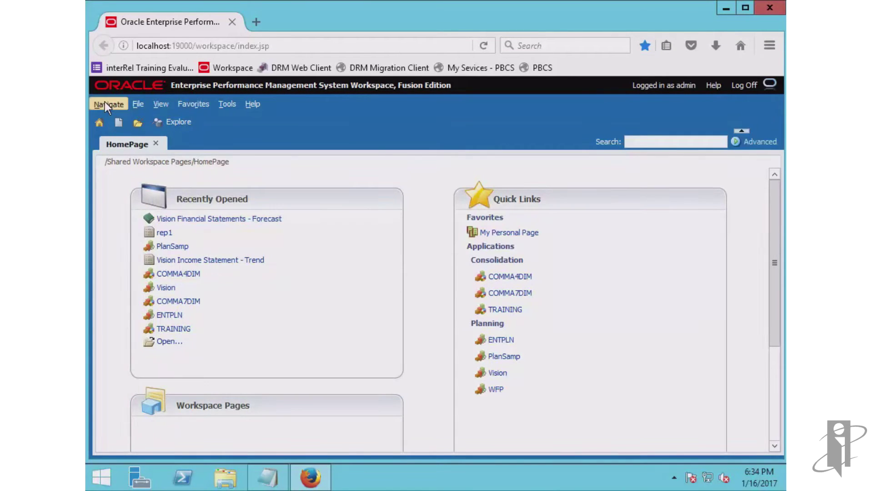
pyautogui.click(109, 105)
pyautogui.moveTo(127, 175)
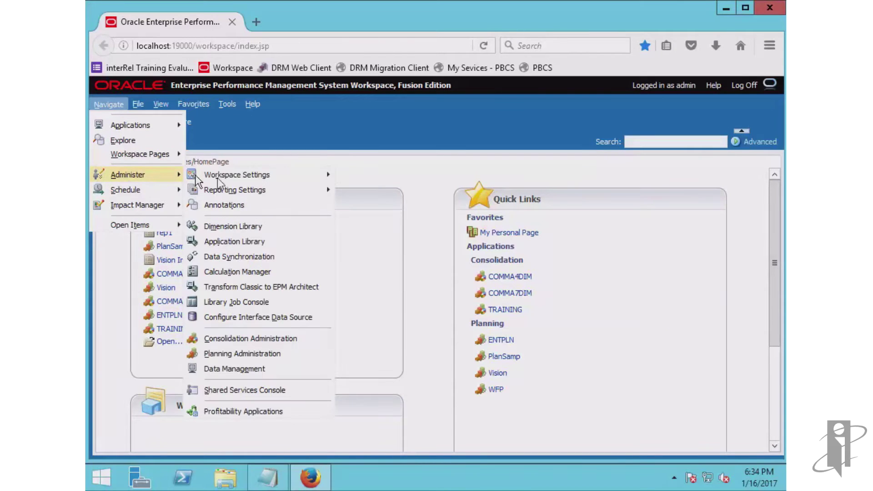
pyautogui.click(238, 391)
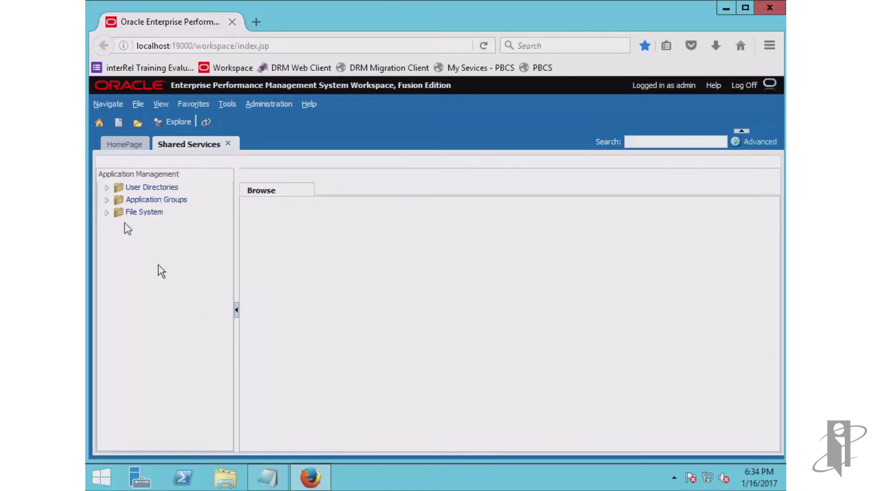
# Open the Vision application's artifact list under Application Groups > Planning.
pyautogui.click(107, 200)
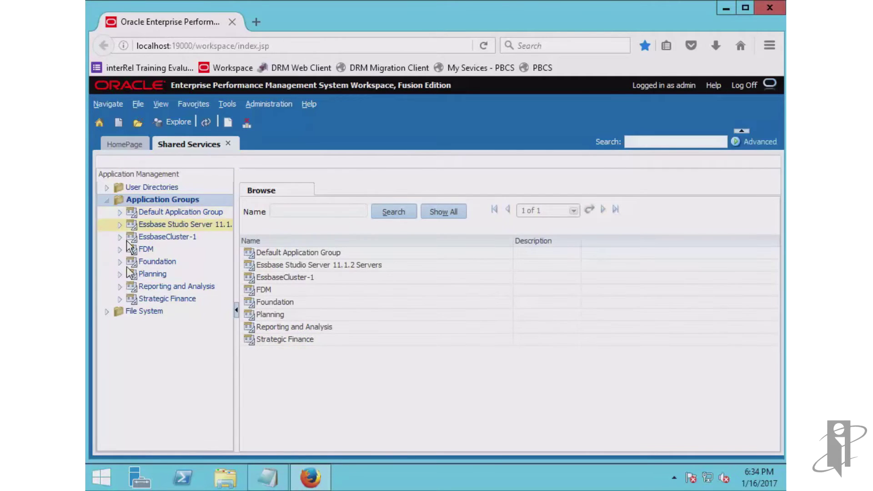
pyautogui.click(121, 275)
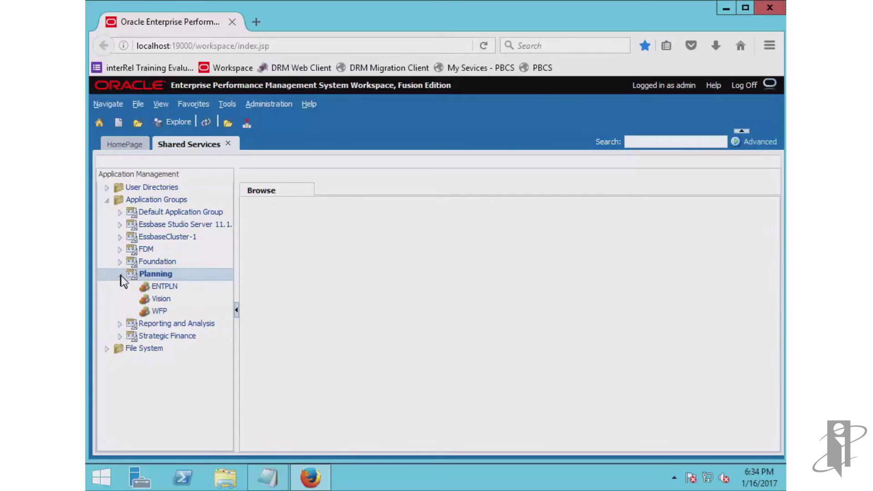
pyautogui.click(163, 299)
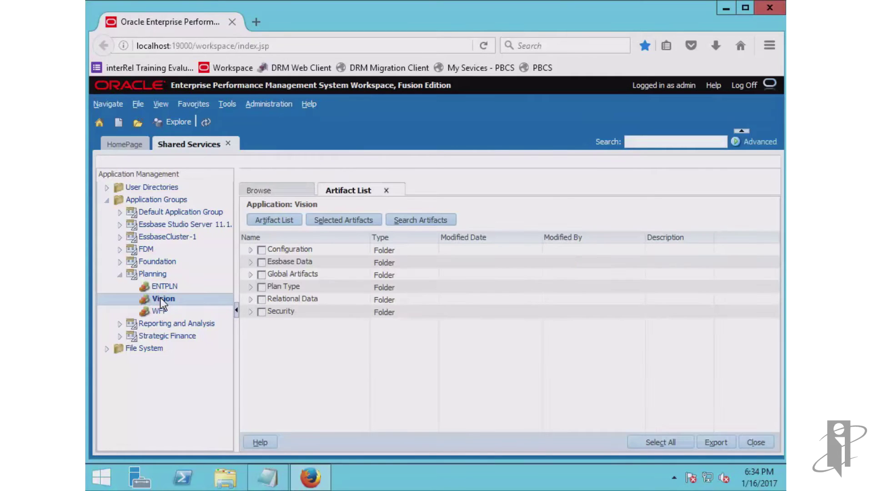
# Check all six Vision artifact folders for export, including Configuration and Calculation Manager Rules.
pyautogui.click(261, 250)
pyautogui.click(250, 274)
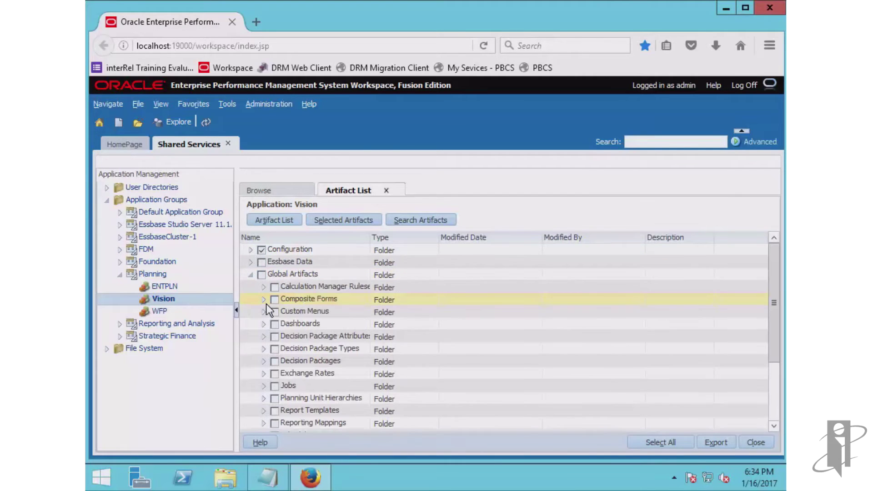
pyautogui.click(275, 288)
pyautogui.click(250, 275)
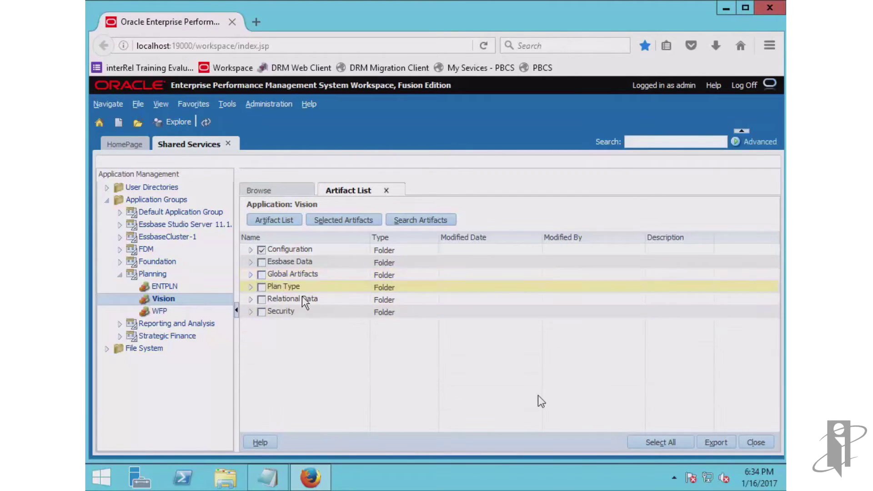
pyautogui.click(655, 449)
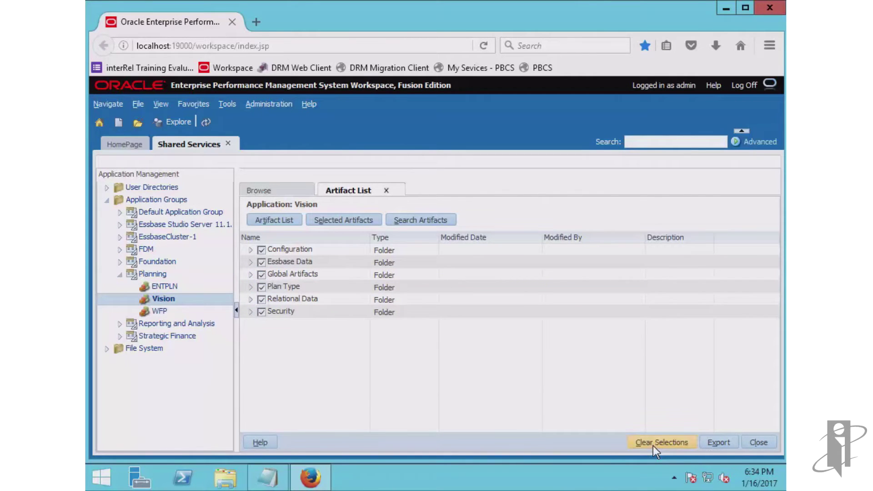
# Export the selected Vision artifacts to the file system folder Vision_Export_7.
pyautogui.click(718, 443)
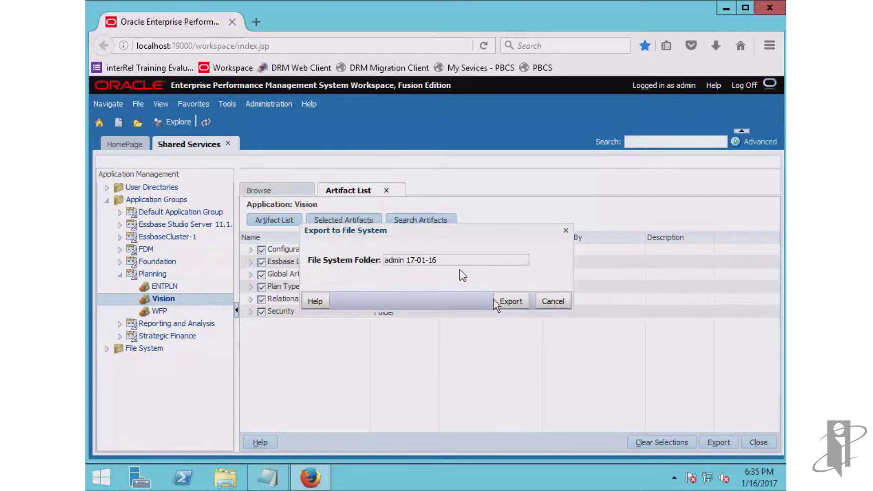
pyautogui.moveTo(452, 261); pyautogui.dragTo(300, 257)
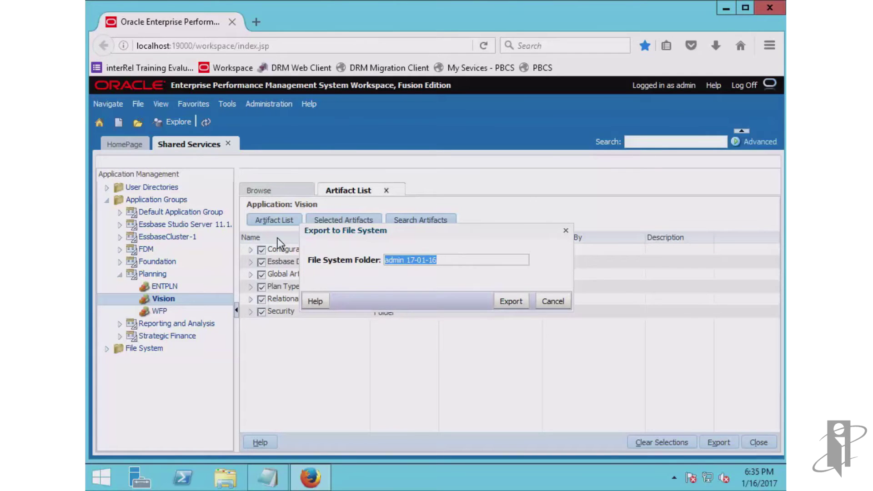
pyautogui.write('Visio')
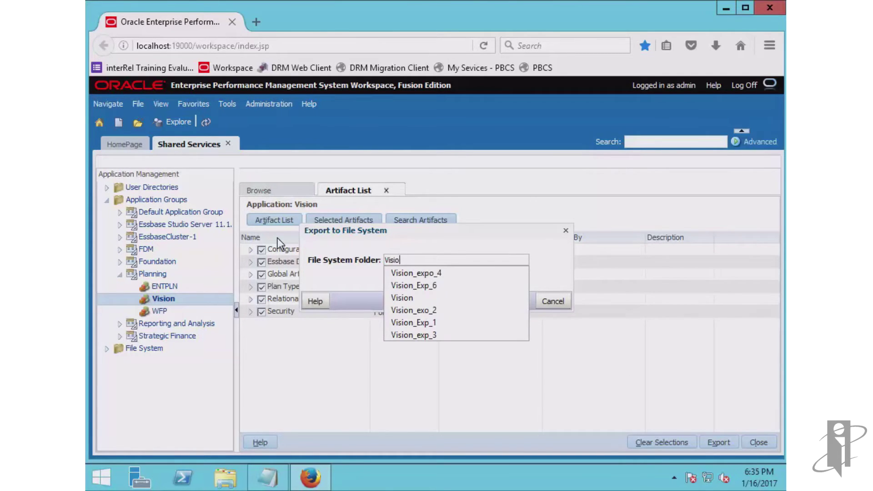
pyautogui.write('n_Ex')
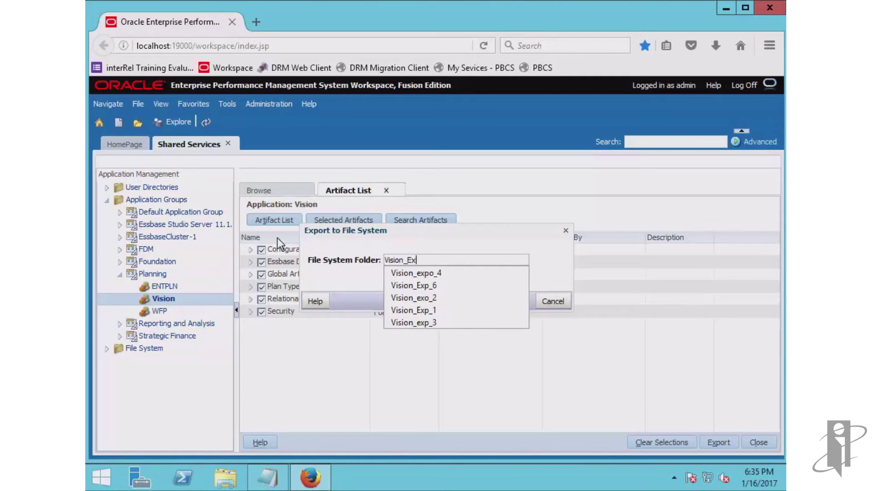
pyautogui.write('port_7')
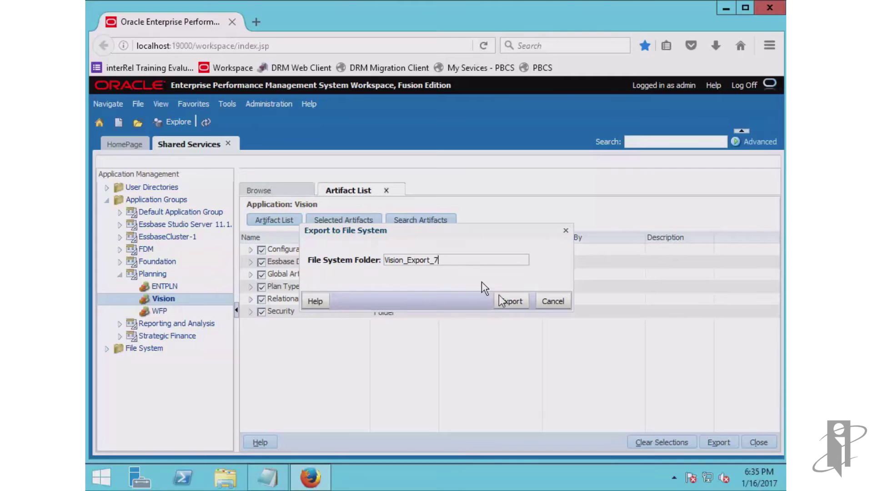
pyautogui.click(510, 305)
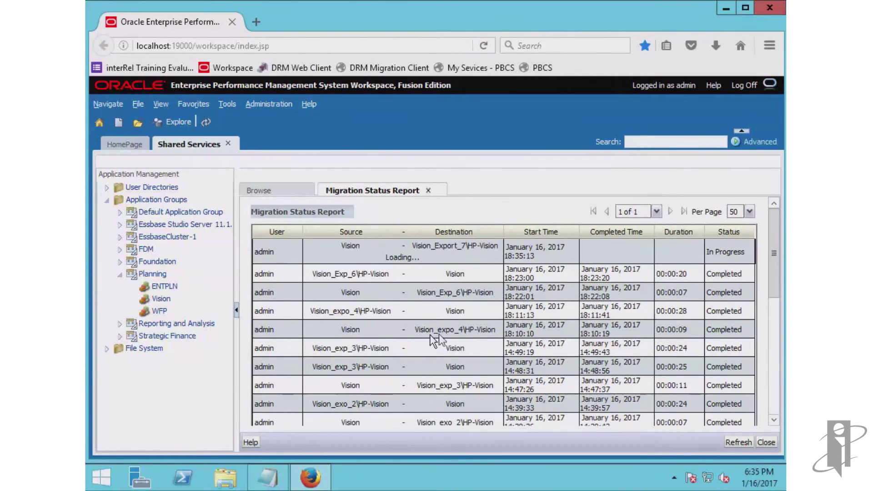
# Refresh the migration status report until the export shows Completed, then expand File System.
pyautogui.moveTo(731, 252); pyautogui.dragTo(750, 263)
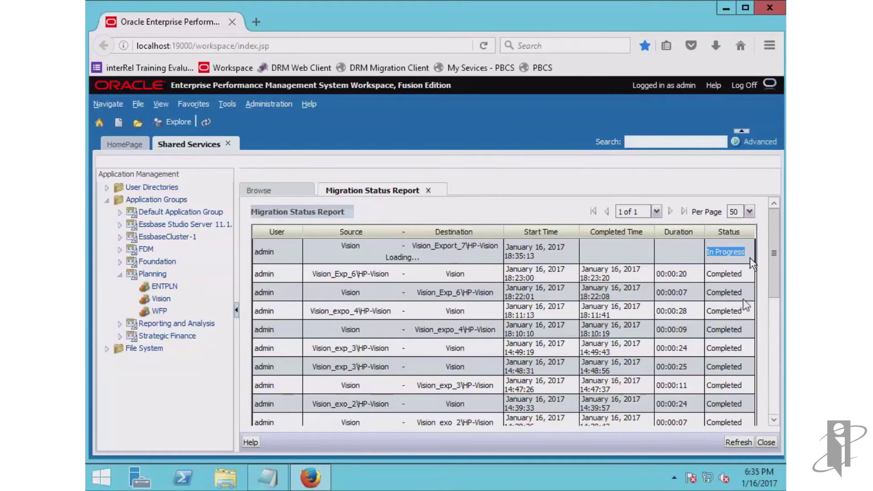
pyautogui.click(735, 443)
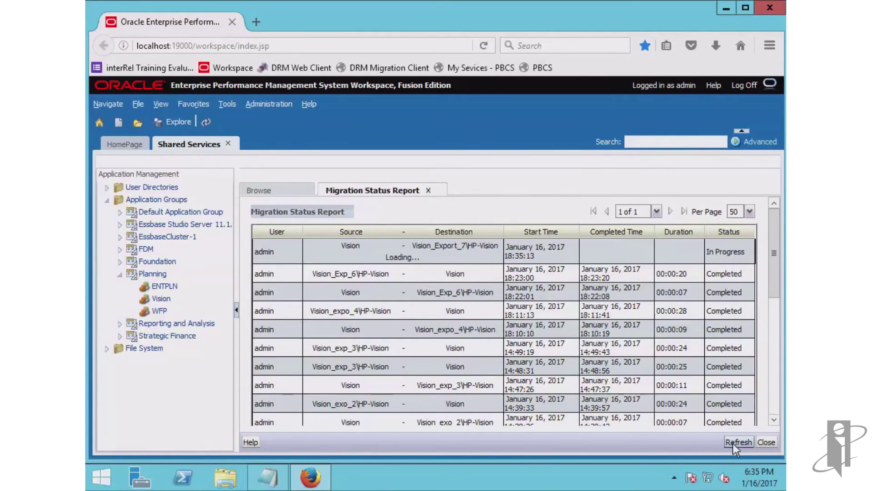
pyautogui.click(733, 444)
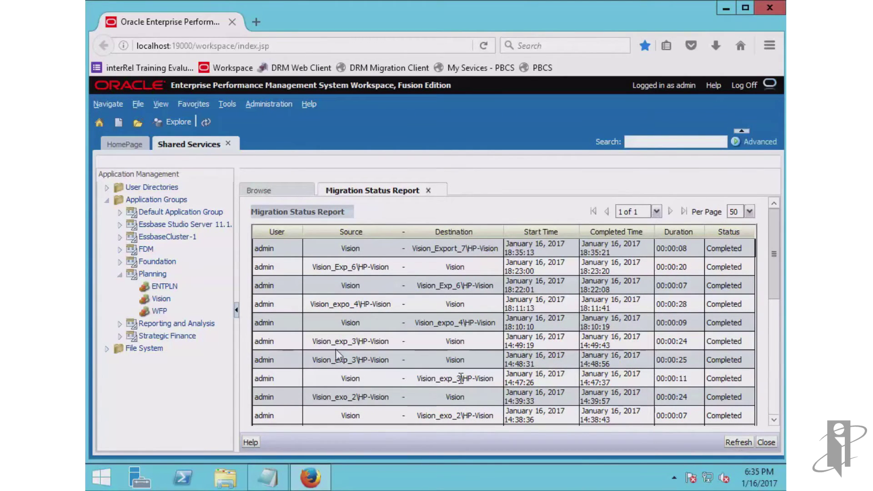
pyautogui.click(106, 349)
# Download Vision_Export_7 as a zip and open it from Firefox's recent downloads.
pyautogui.moveTo(227, 311); pyautogui.dragTo(230, 436)
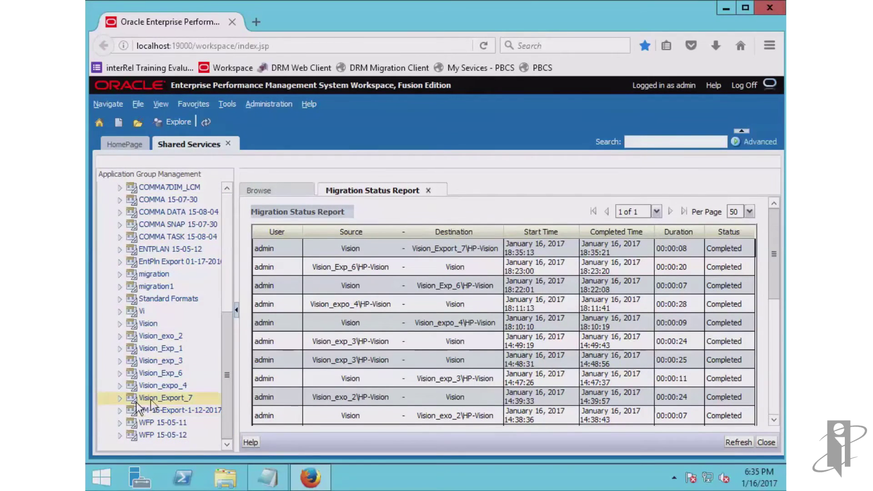
pyautogui.rightClick(153, 400)
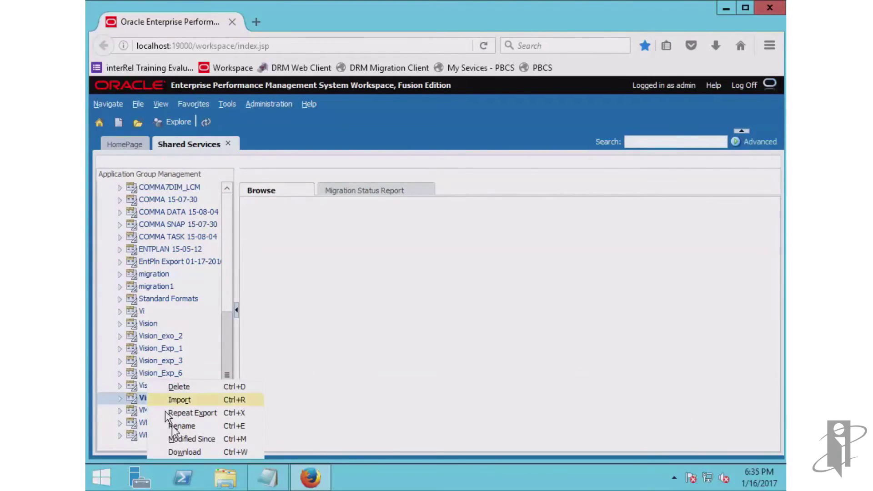
pyautogui.click(182, 453)
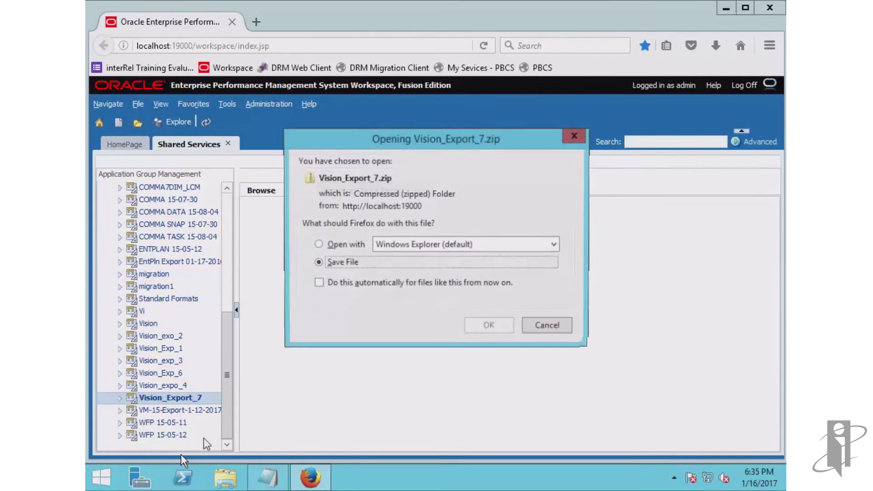
pyautogui.click(488, 332)
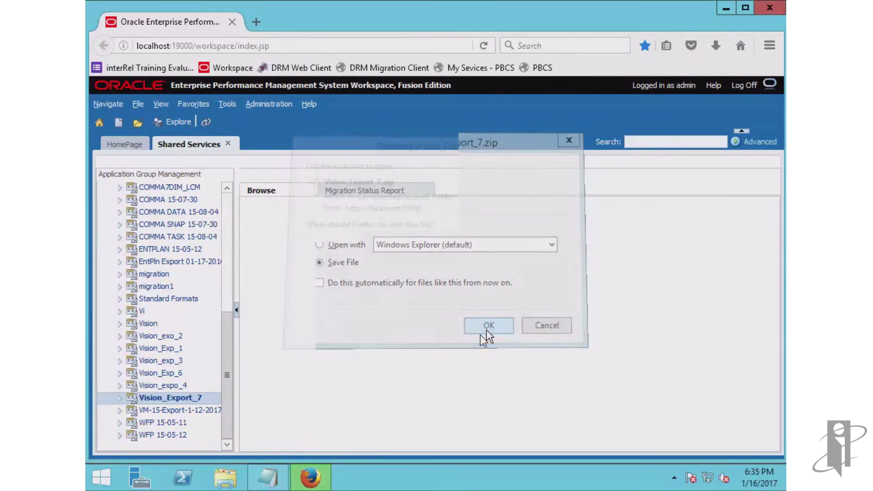
pyautogui.click(713, 51)
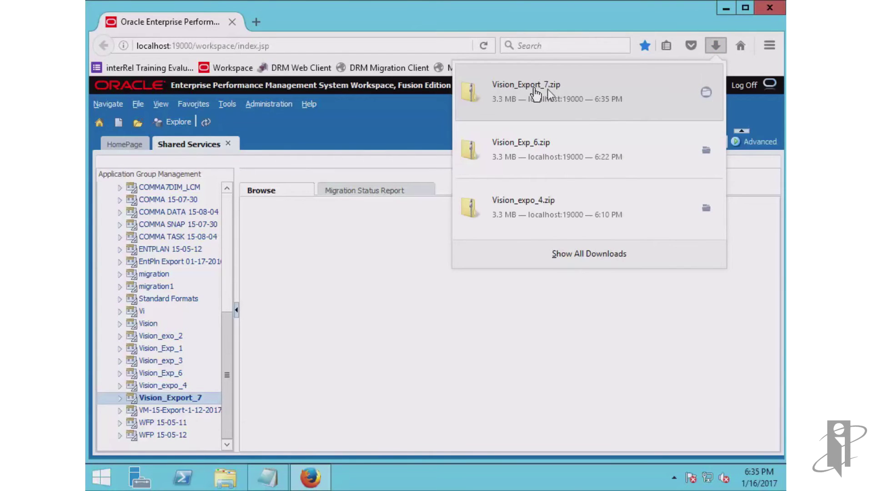
pyautogui.click(557, 91)
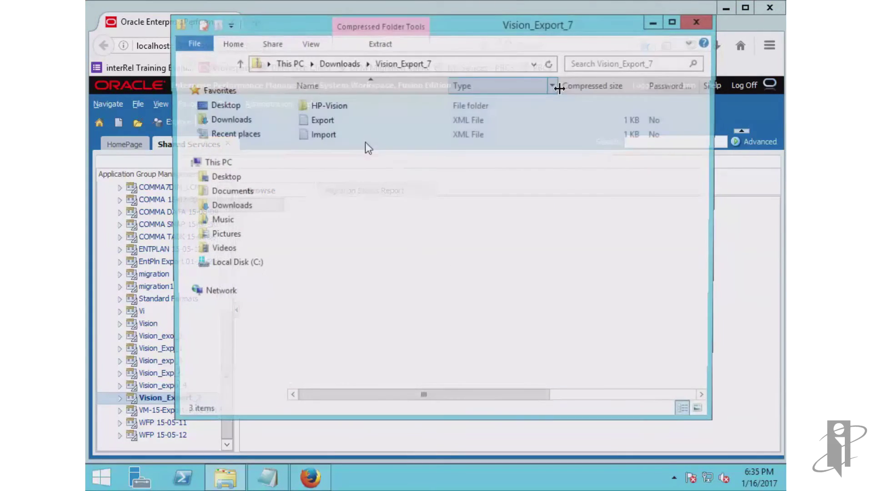
# Browse the zip's HP-Vision > resource folder to review its six artifact folders, then close Explorer.
pyautogui.doubleClick(324, 109)
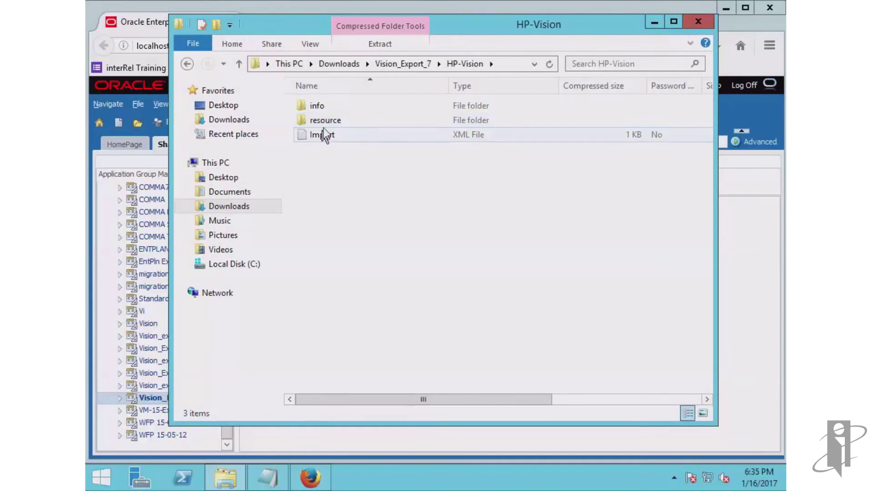
pyautogui.doubleClick(324, 121)
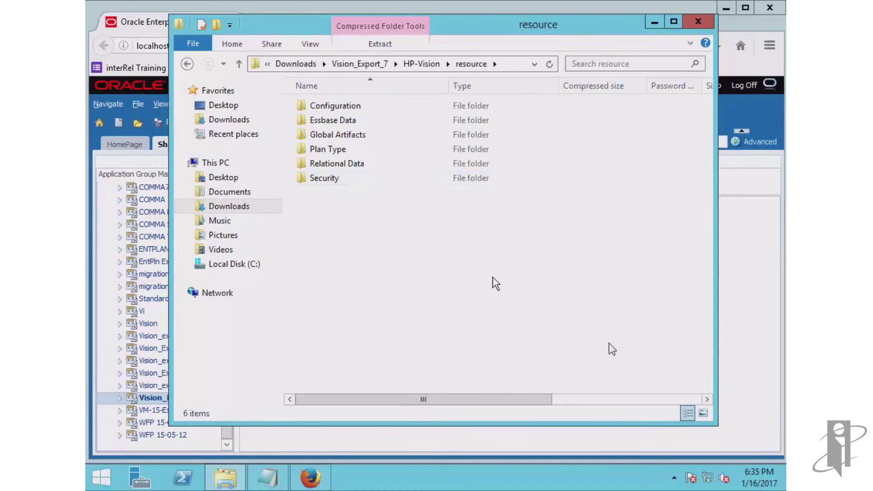
pyautogui.click(699, 22)
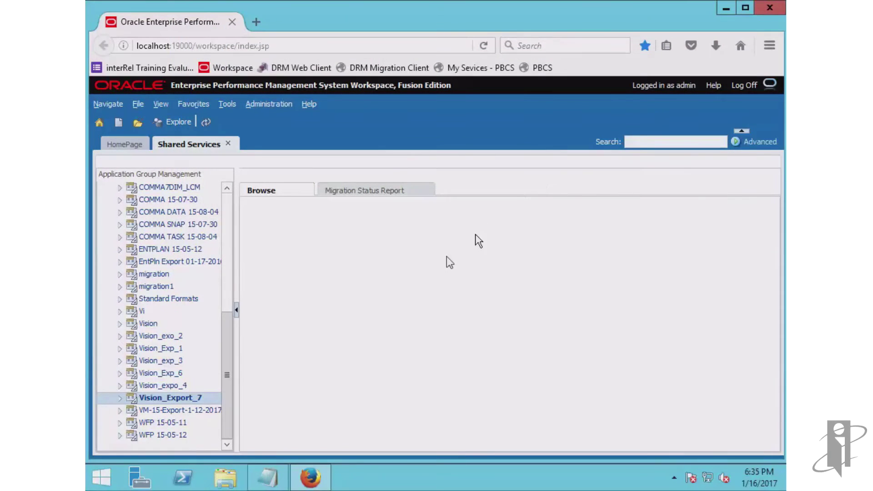
# Import the HP-Vision artifacts from Vision_Export_7 into the Planning : Vision application.
pyautogui.click(119, 399)
pyautogui.click(150, 410)
pyautogui.rightClick(151, 413)
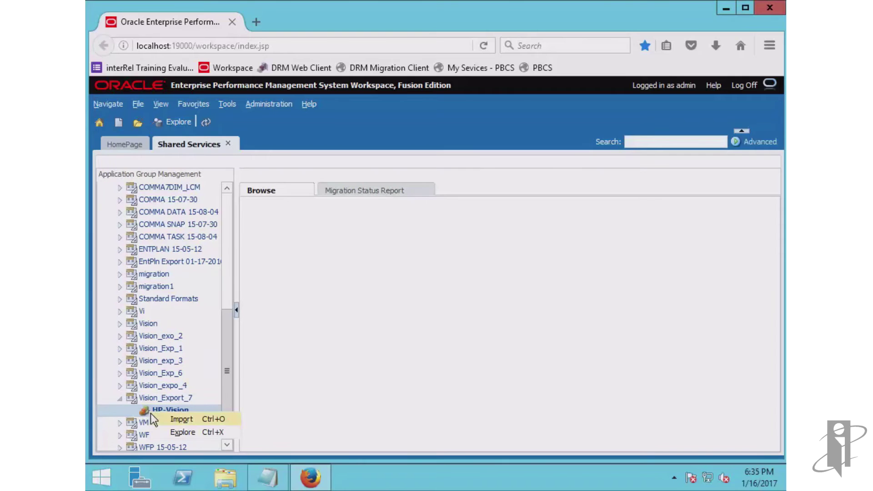
pyautogui.click(188, 420)
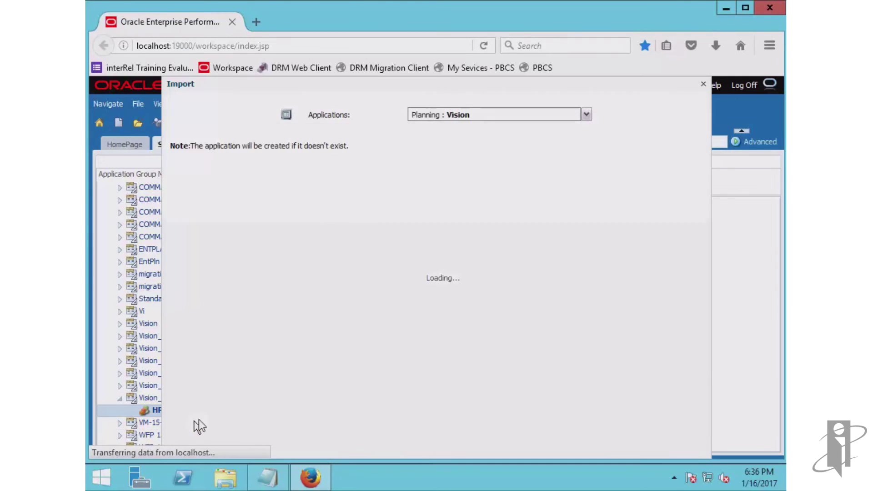
pyautogui.click(480, 116)
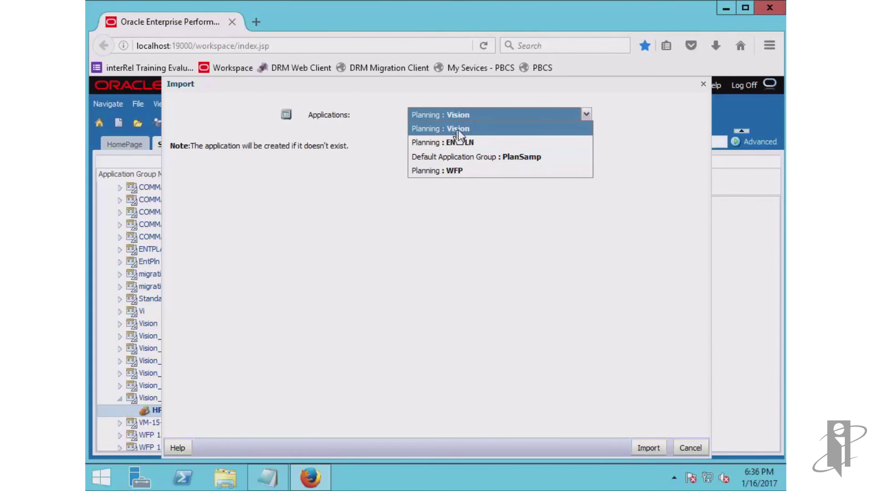
pyautogui.click(459, 130)
pyautogui.click(642, 447)
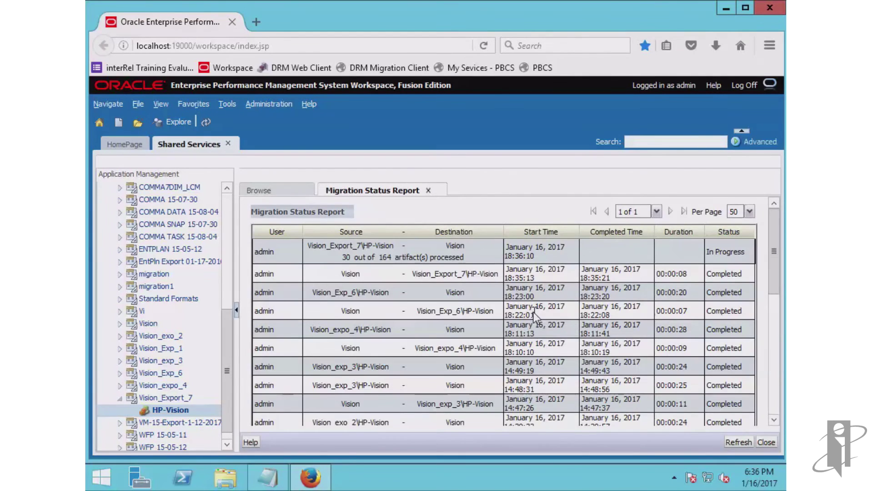
# Refresh the migration status report until the import shows Completed.
pyautogui.moveTo(743, 250); pyautogui.dragTo(746, 252)
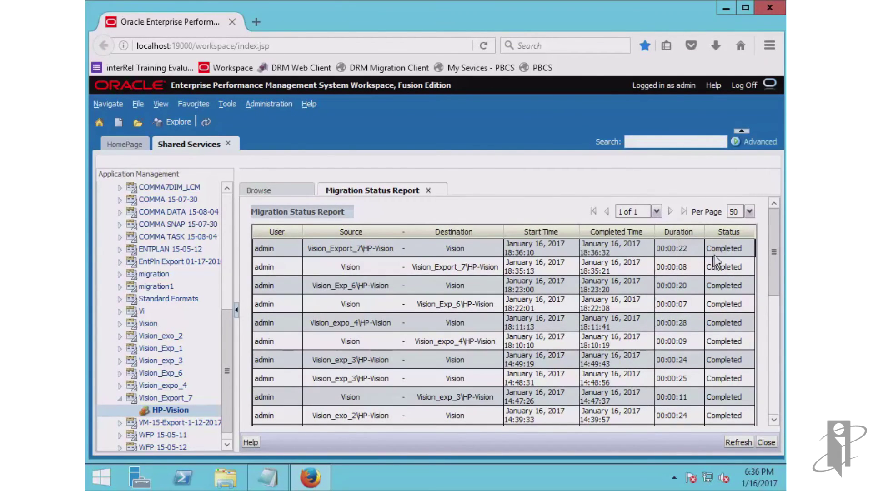
pyautogui.moveTo(713, 249); pyautogui.dragTo(747, 259)
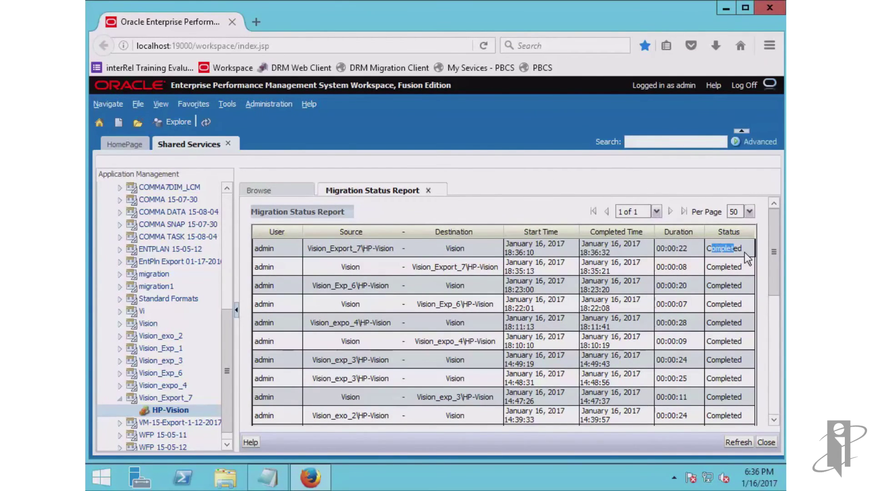
pyautogui.click(734, 446)
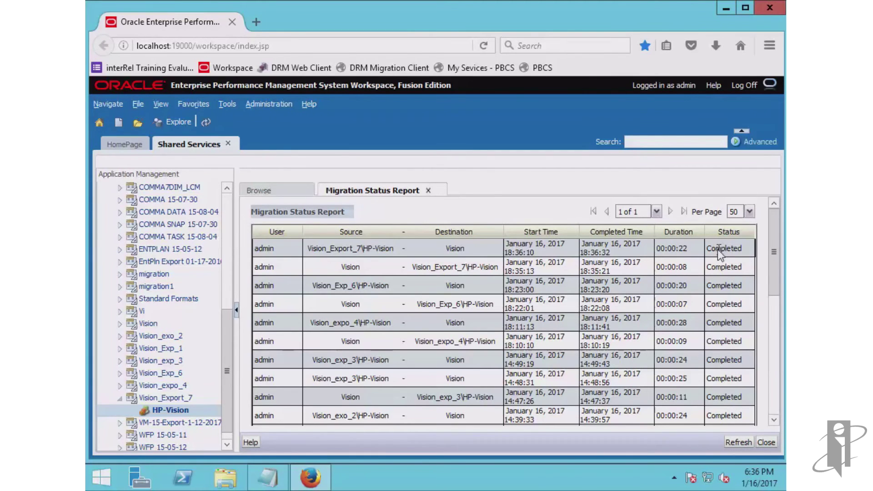